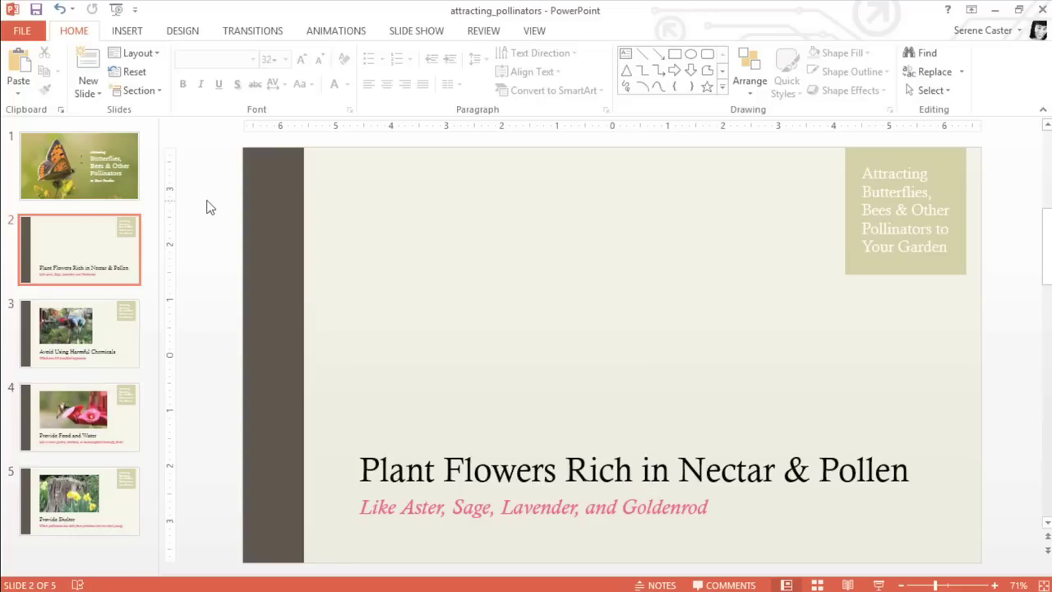
- On slide 2, 'Plant Flowers Rich in Nectar & Pollen', bring up the Insert commands
{"action": "left_click", "coordinate": [129, 31]}
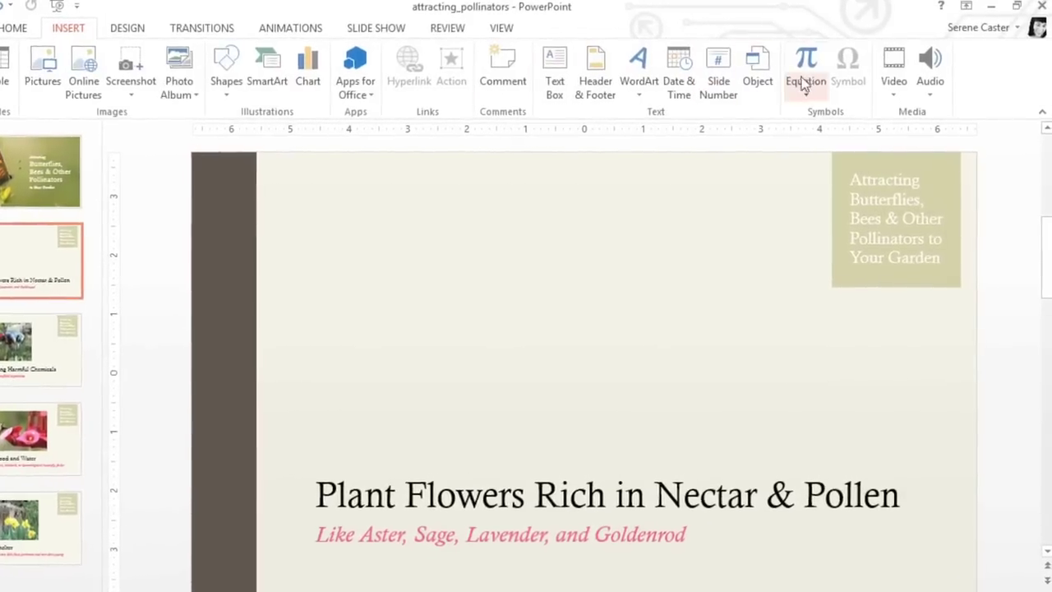
- Insert the bees_butterflies video file from this PC onto slide 2
{"action": "left_click", "coordinate": [878, 82]}
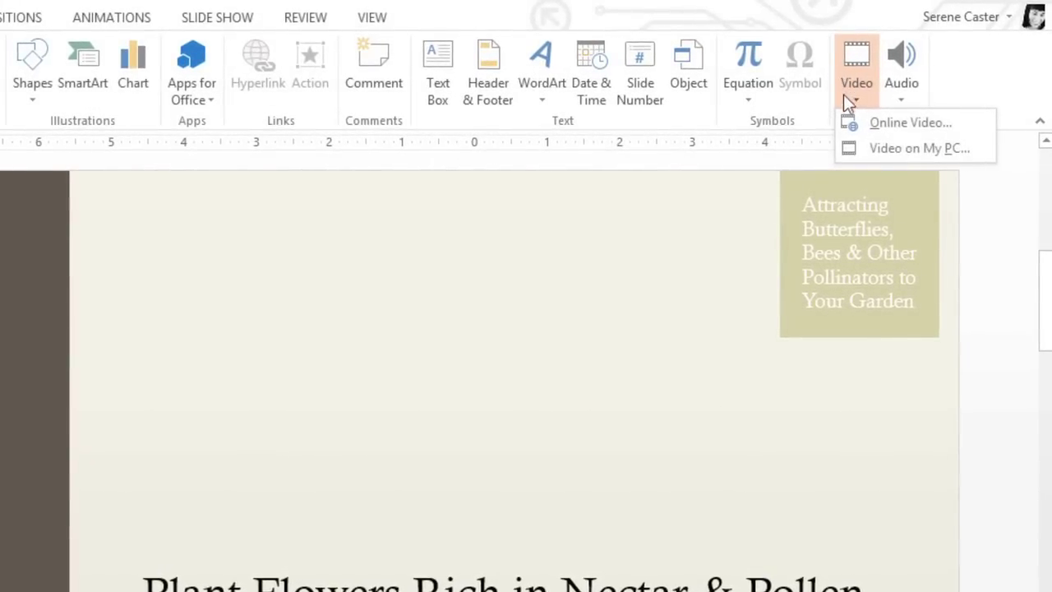
{"action": "left_click", "coordinate": [852, 149]}
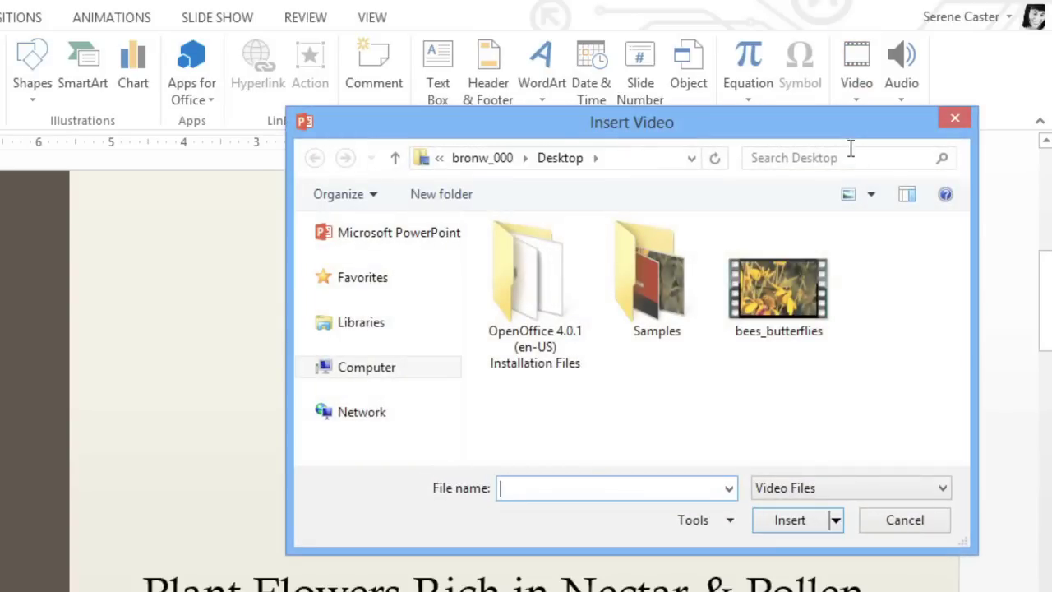
{"action": "left_click", "coordinate": [800, 275]}
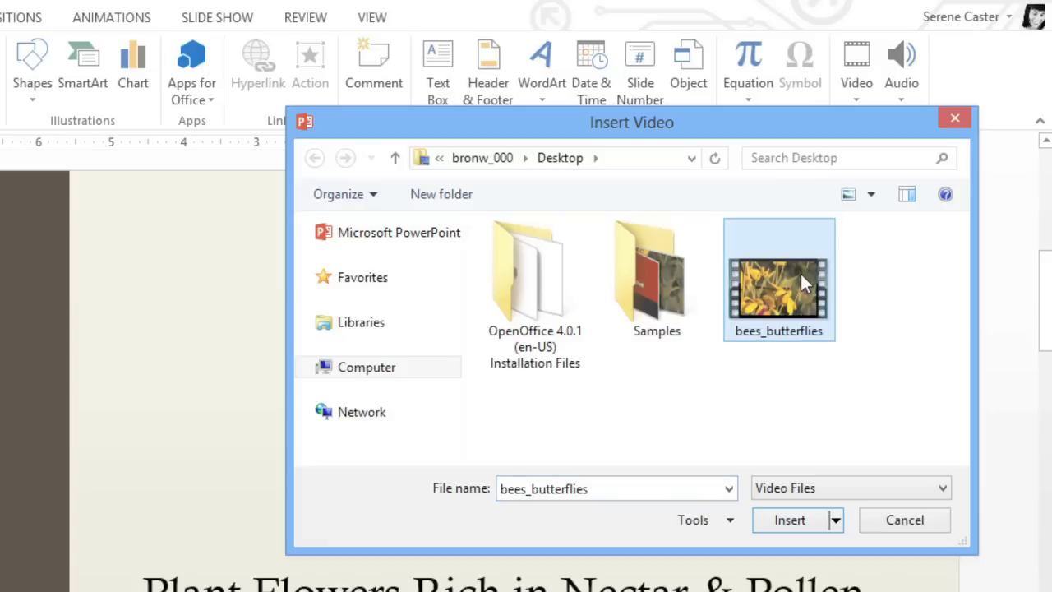
{"action": "left_click", "coordinate": [789, 521]}
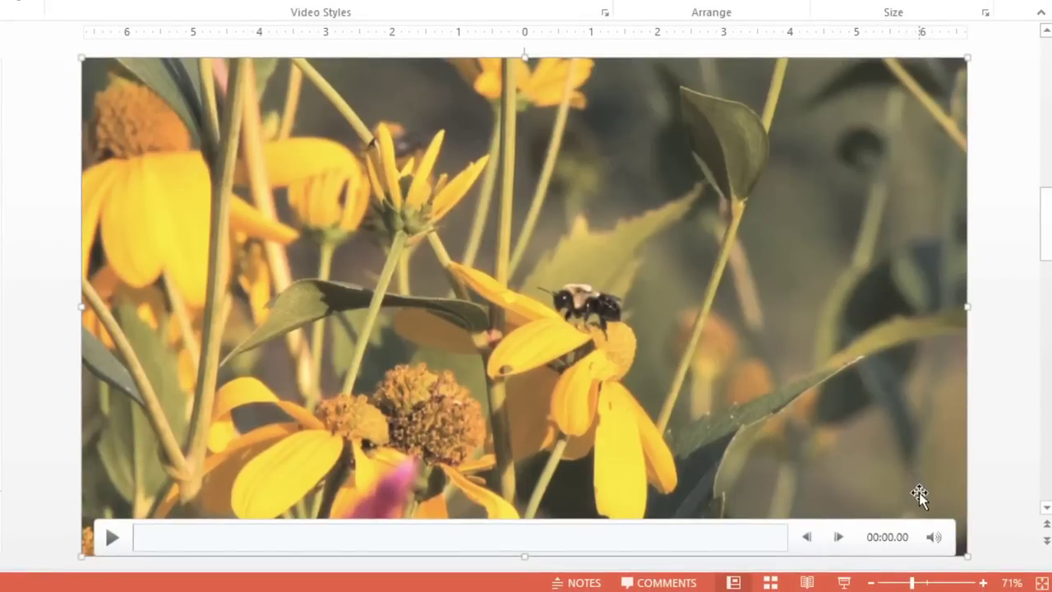
- Shrink the bees_butterflies video and position it above the slide title, right of the dark bar
{"action": "left_click_drag", "start_coordinate": [962, 551], "coordinate": [572, 329]}
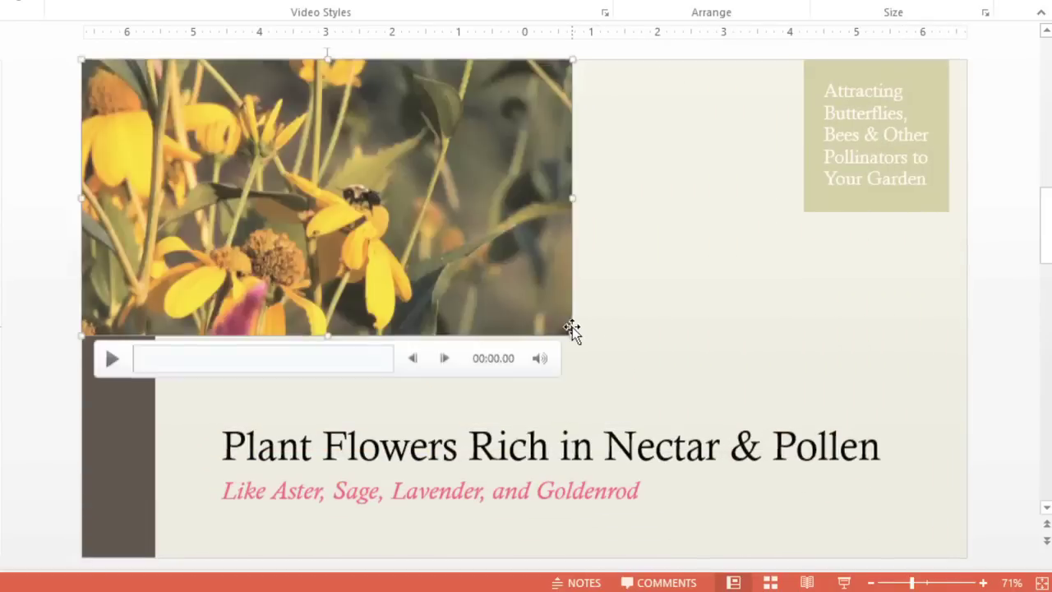
{"action": "left_click_drag", "start_coordinate": [442, 266], "coordinate": [583, 306]}
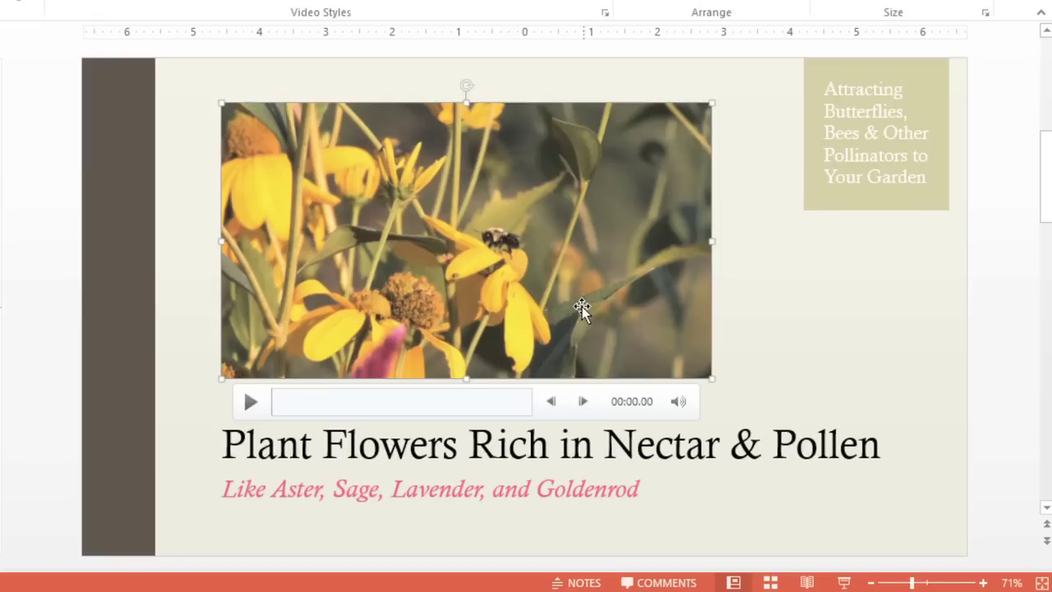
- Preview the video, skipping ahead and pausing at 00:15.27, then show its playback options
{"action": "left_click", "coordinate": [251, 401]}
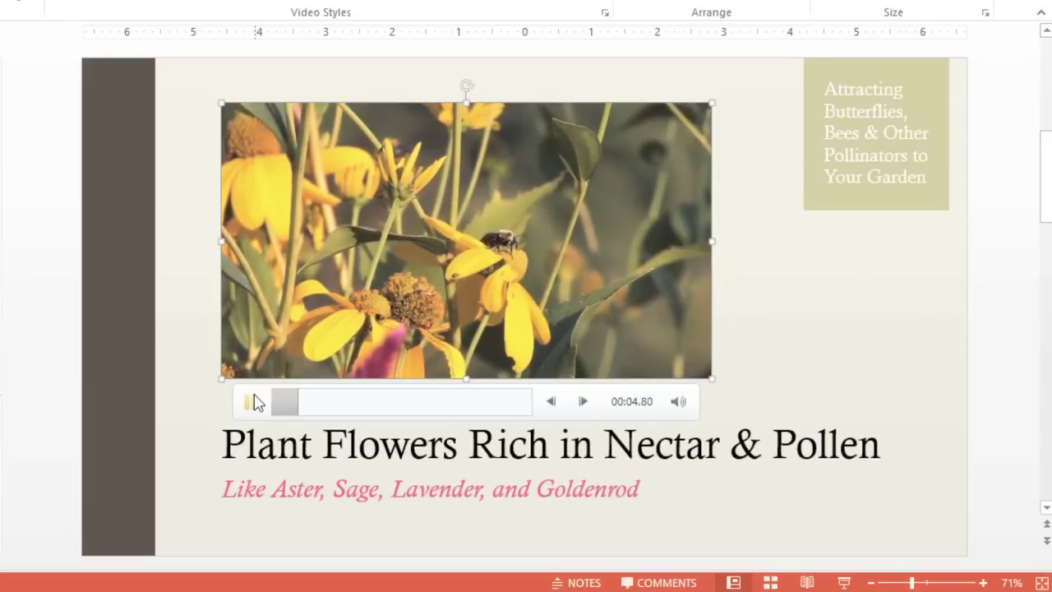
{"action": "left_click", "coordinate": [339, 403]}
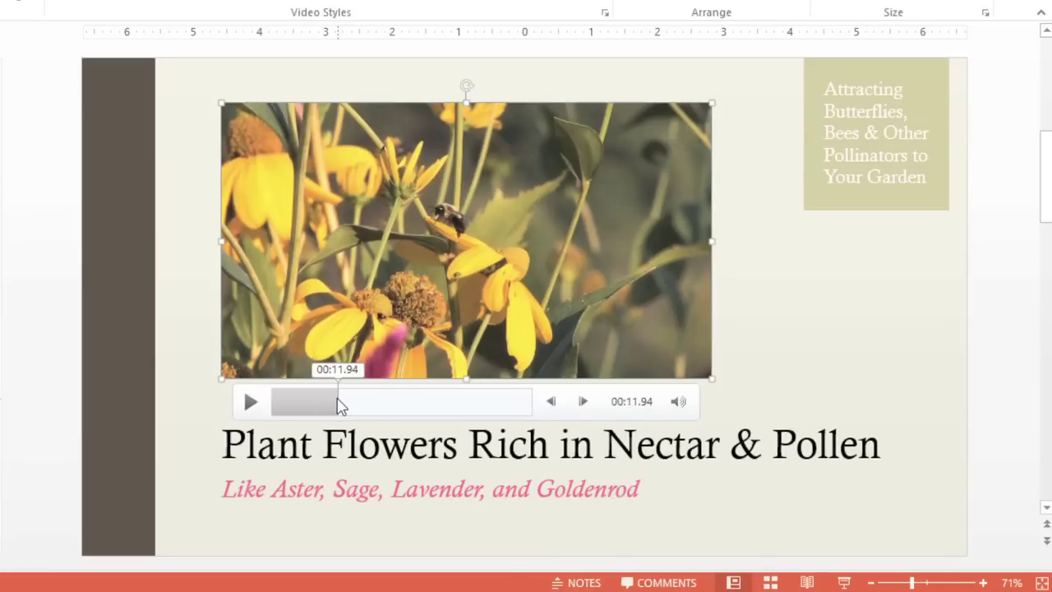
{"action": "key", "text": "alt+p"}
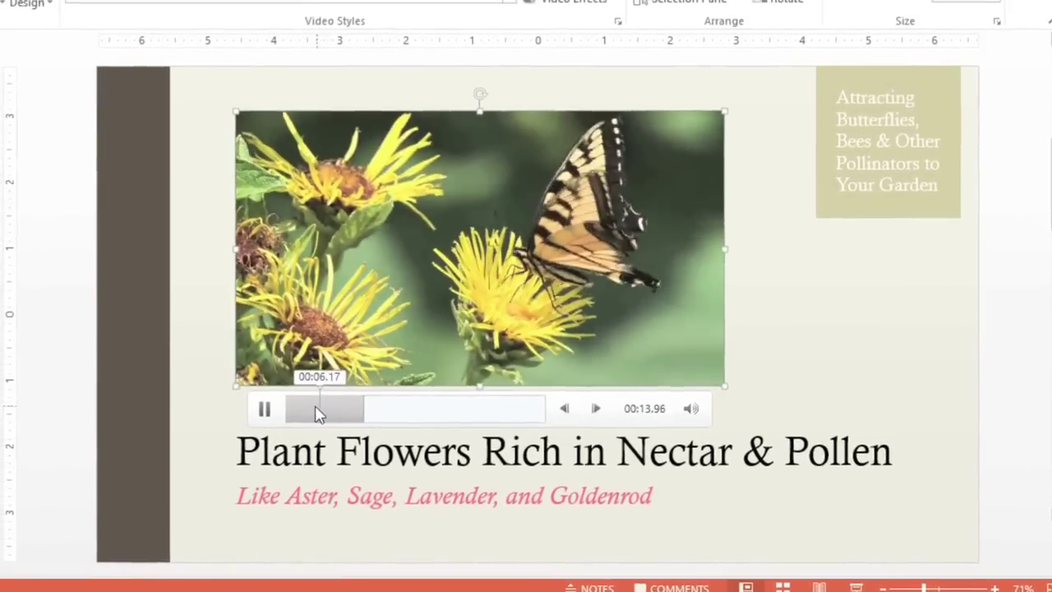
{"action": "left_click", "coordinate": [255, 404]}
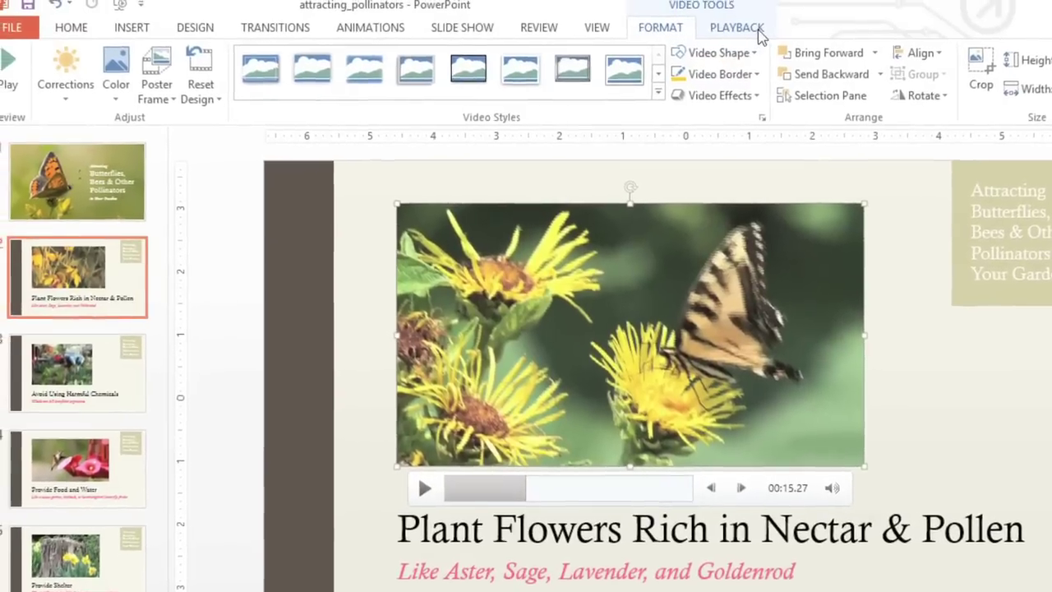
{"action": "left_click", "coordinate": [752, 30]}
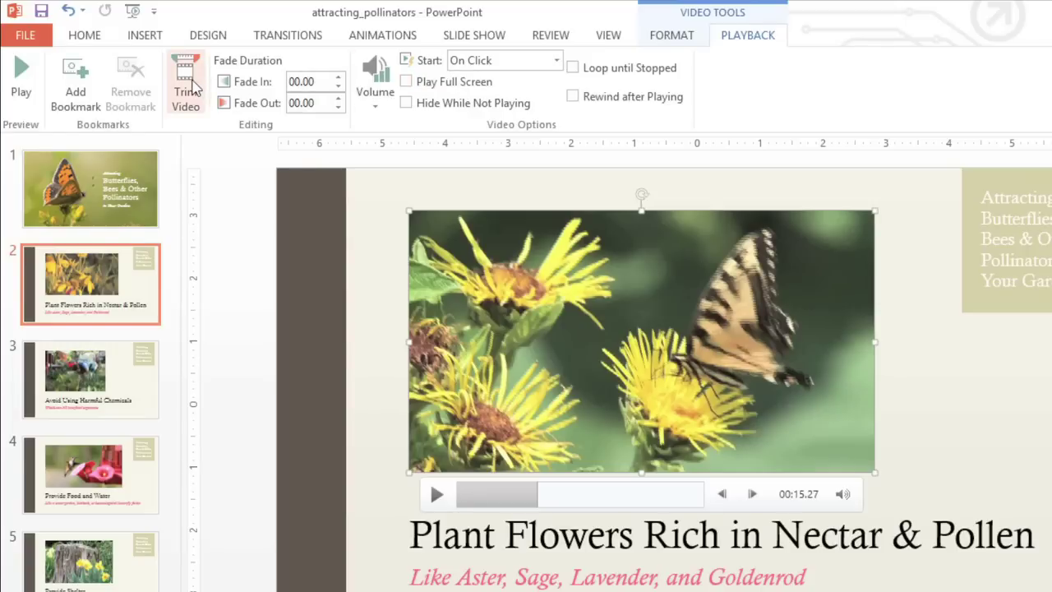
- Trim the video to play from 00:10.159 to 00:32.490, a 00:22.331 clip
{"action": "left_click", "coordinate": [193, 89]}
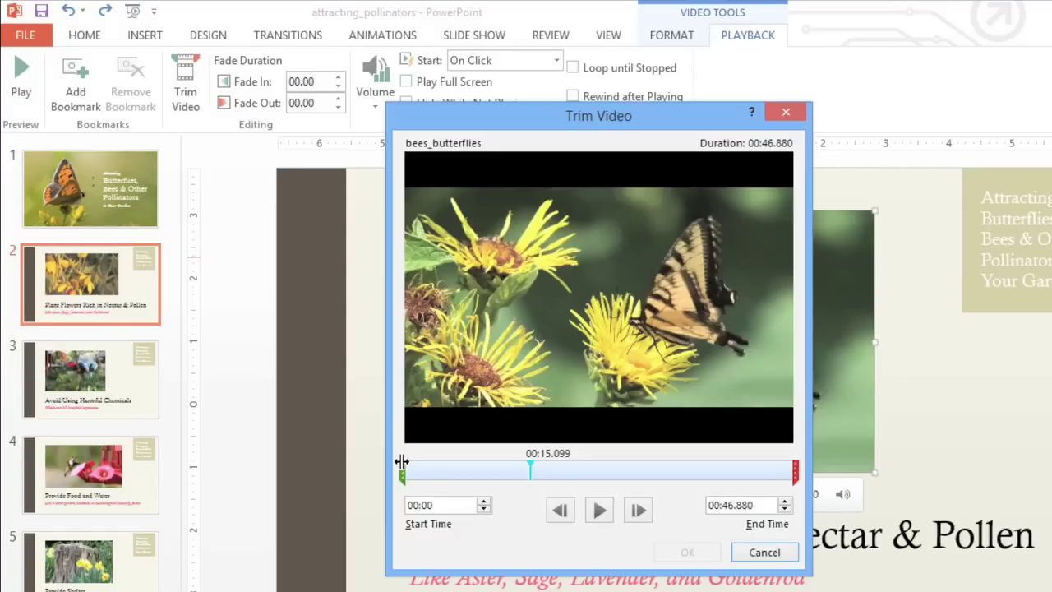
{"action": "left_click_drag", "start_coordinate": [402, 462], "coordinate": [486, 463]}
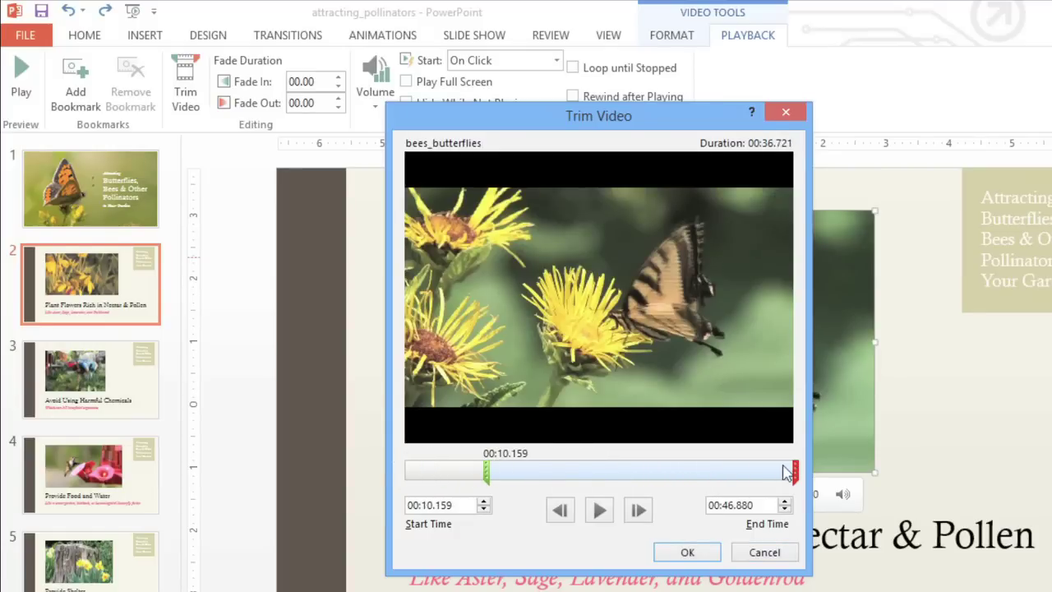
{"action": "left_click_drag", "start_coordinate": [786, 466], "coordinate": [674, 470]}
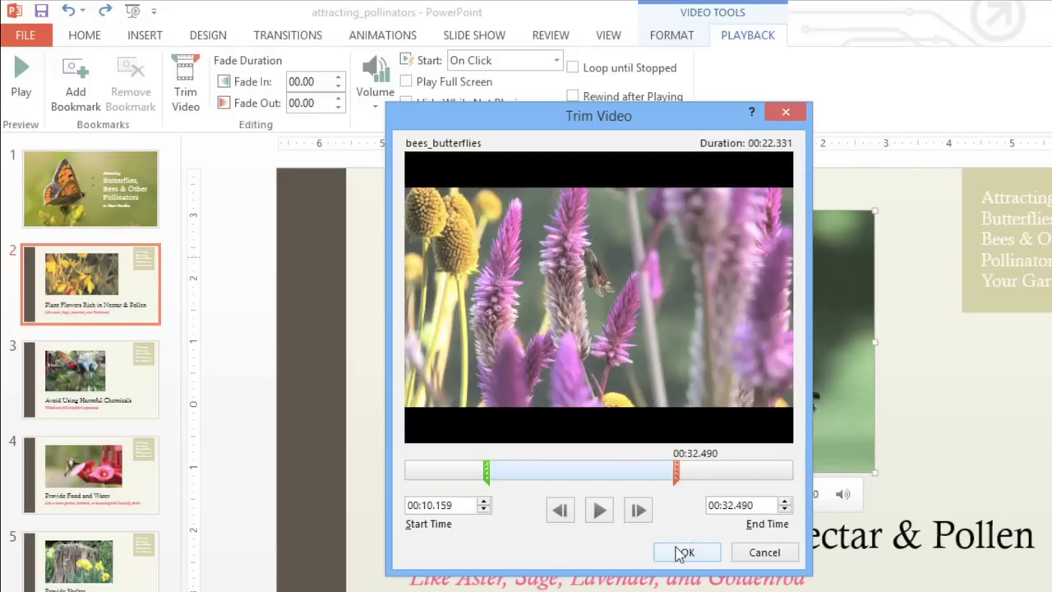
{"action": "left_click", "coordinate": [681, 552]}
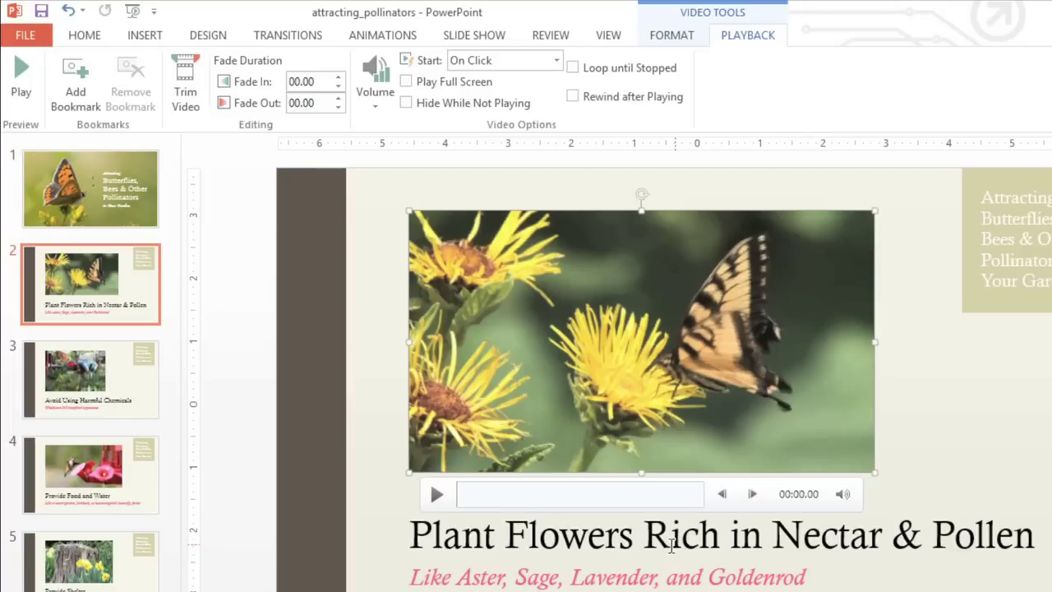
- Undo the last change, then add bookmarks at 00:10.45 and 00:18.40 and check both
{"action": "key", "text": "ctrl+z"}
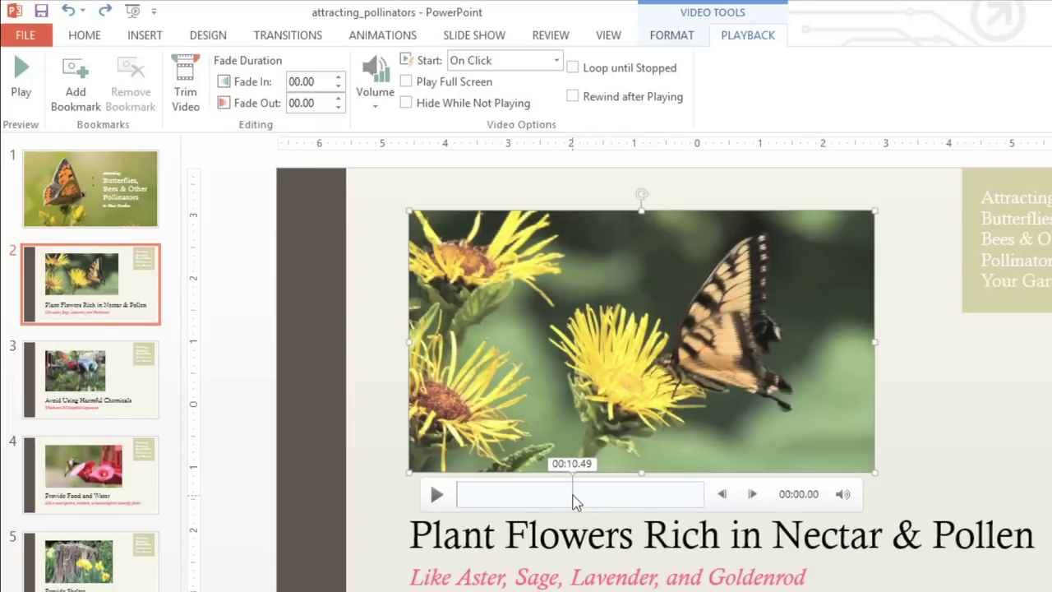
{"action": "left_click", "coordinate": [574, 494]}
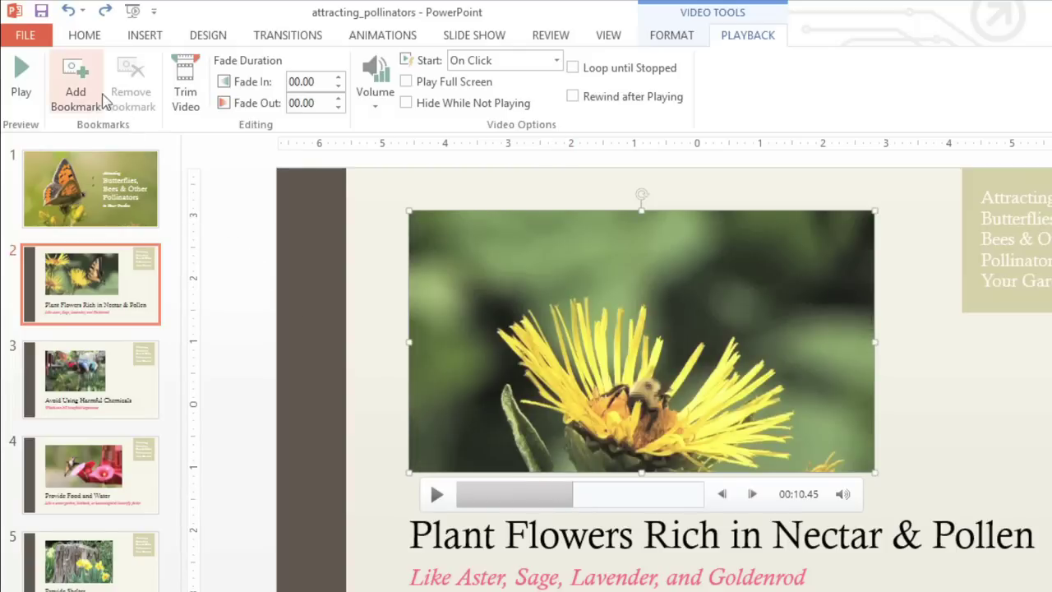
{"action": "left_click", "coordinate": [97, 95]}
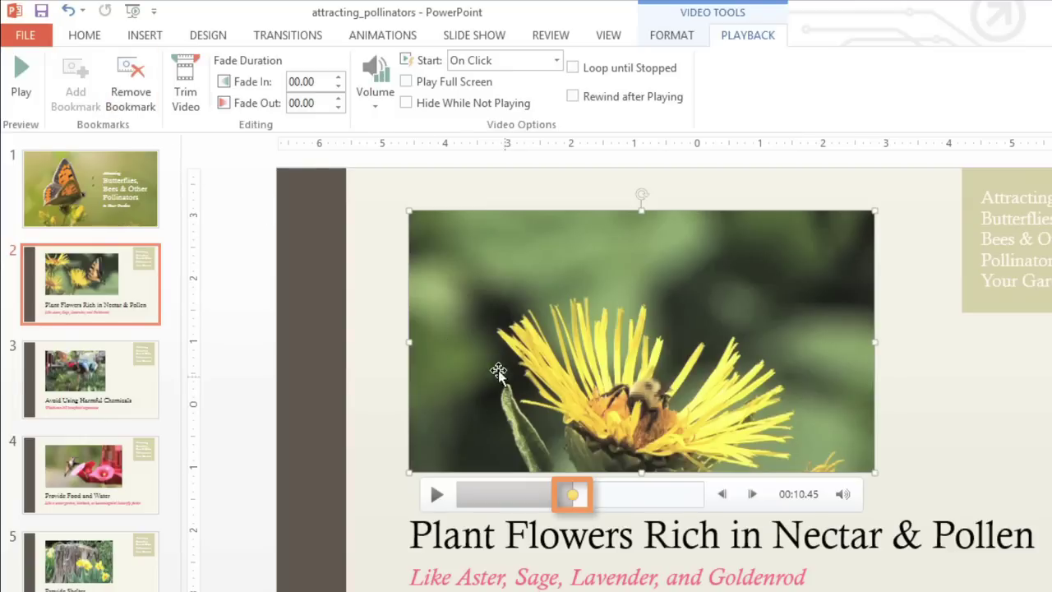
{"action": "left_click", "coordinate": [661, 496]}
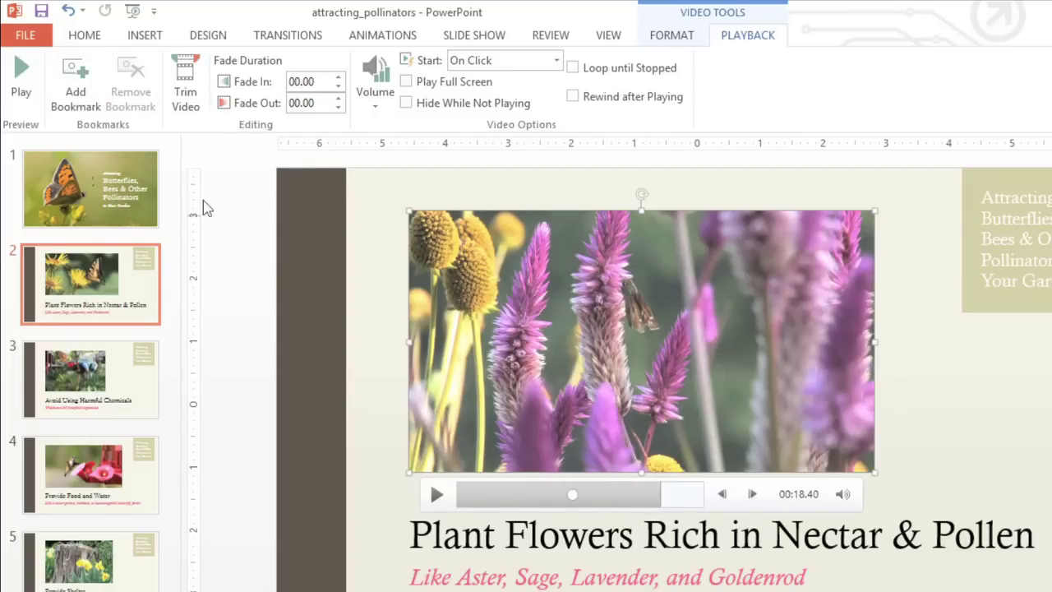
{"action": "left_click", "coordinate": [90, 99]}
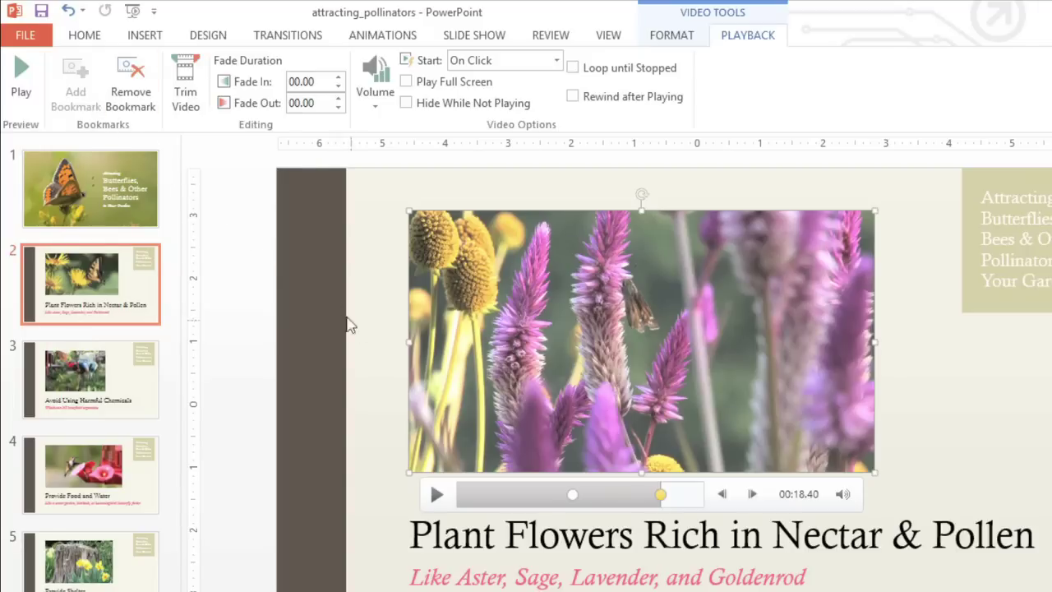
{"action": "left_click", "coordinate": [573, 494]}
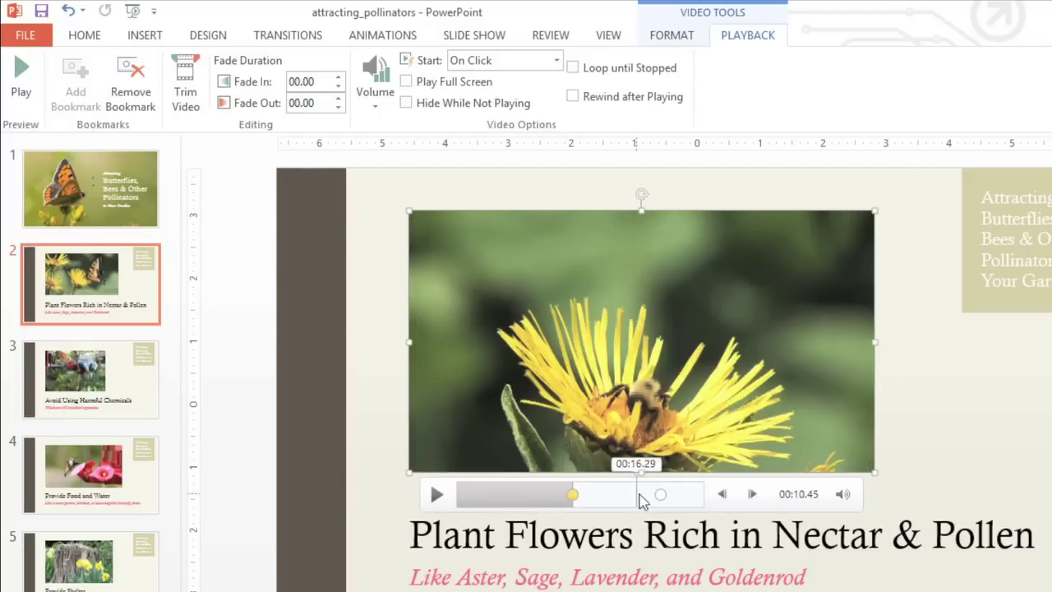
{"action": "left_click", "coordinate": [660, 496]}
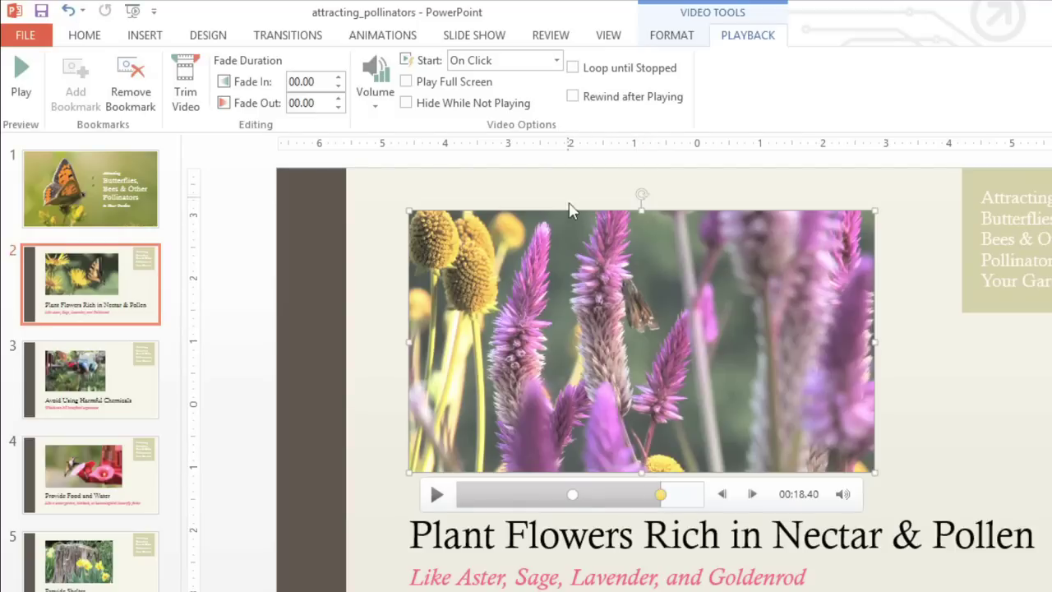
- Change the video's Start setting from On Click to Automatically
{"action": "left_click", "coordinate": [553, 66]}
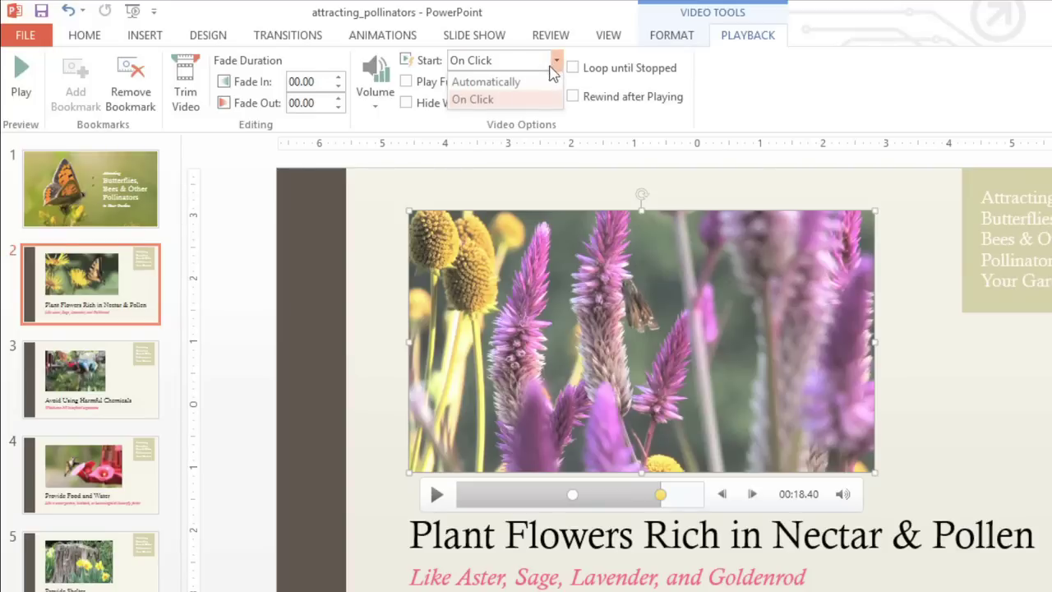
{"action": "left_click", "coordinate": [526, 81]}
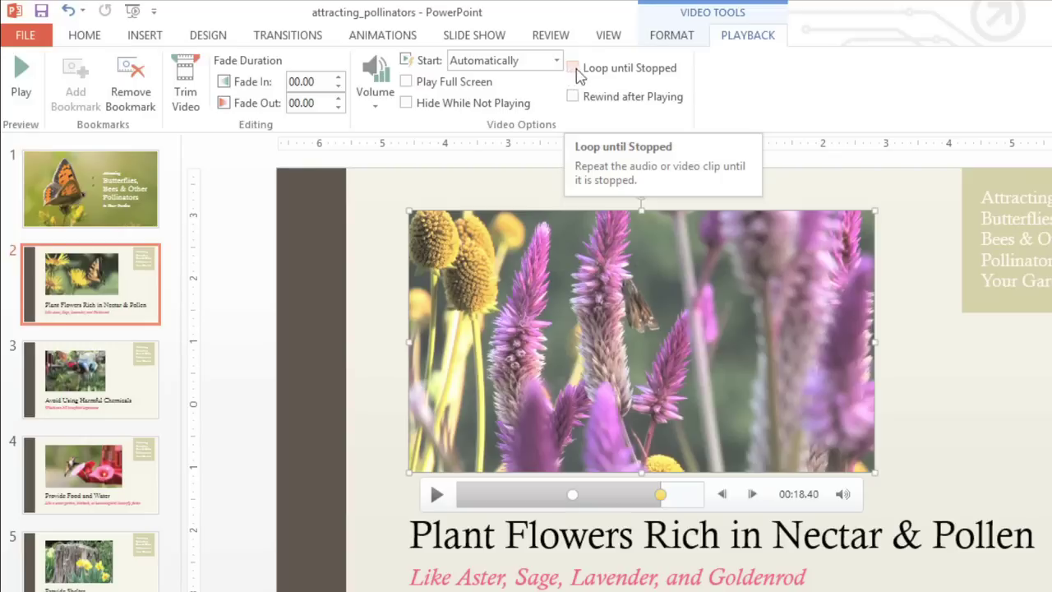
- Apply the cut-corner Moderate beveled video style, leaving the poster frame unchanged
{"action": "left_click", "coordinate": [672, 35]}
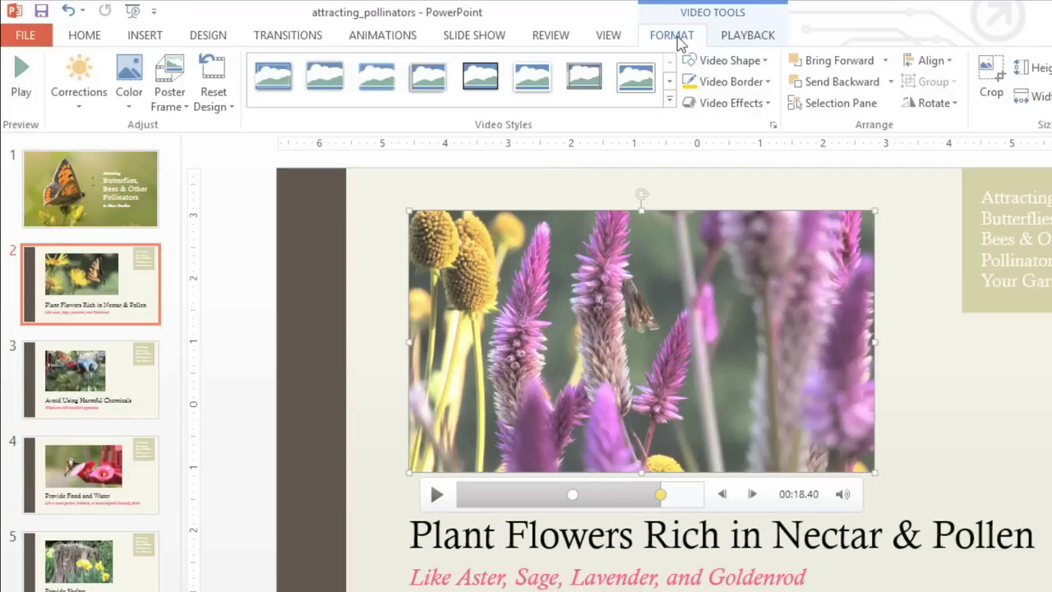
{"action": "left_click", "coordinate": [670, 99]}
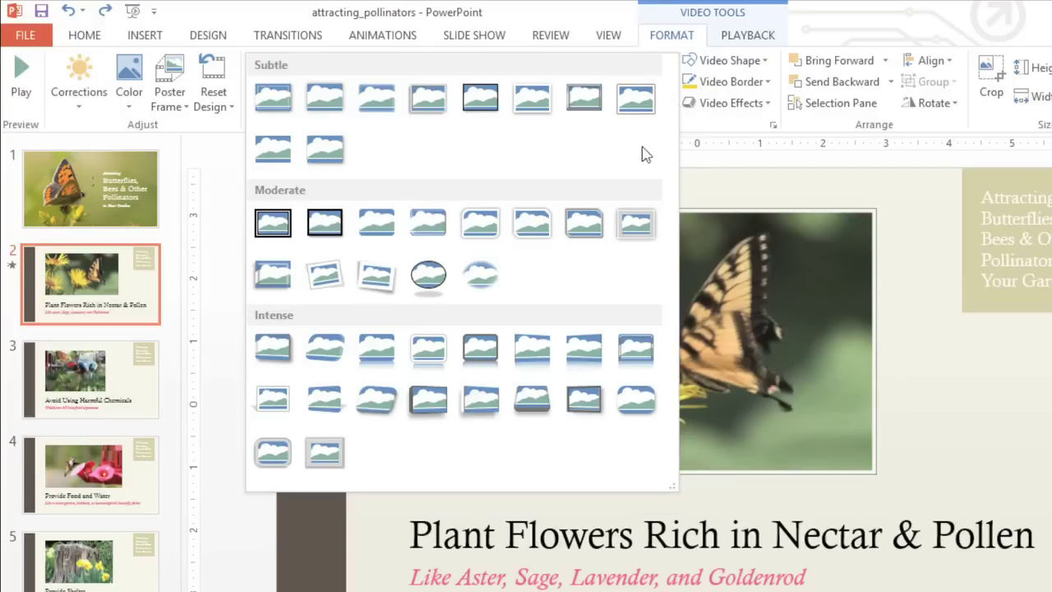
{"action": "left_click", "coordinate": [588, 223]}
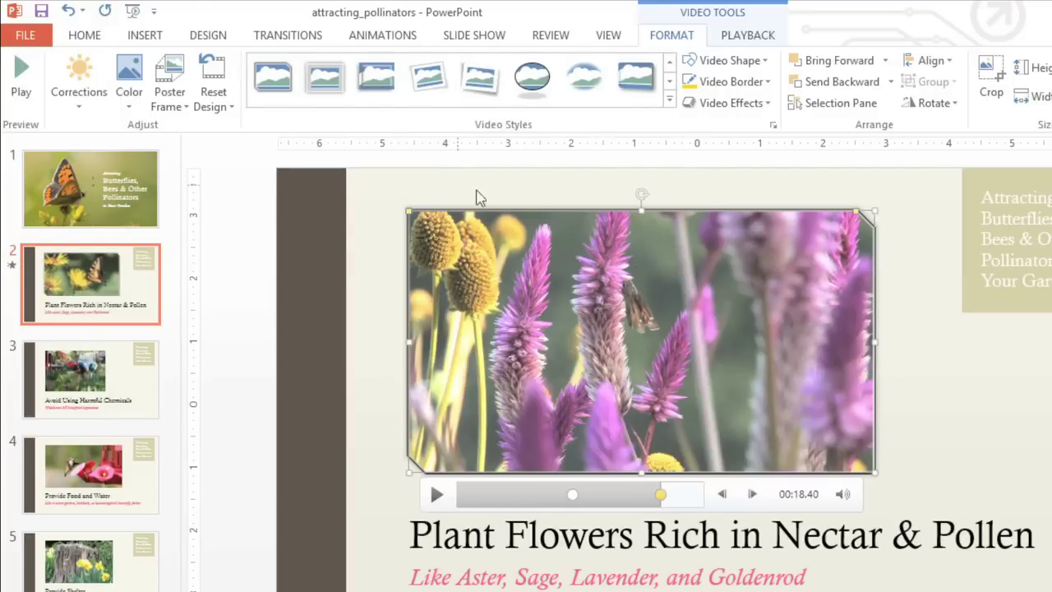
{"action": "left_click", "coordinate": [170, 74]}
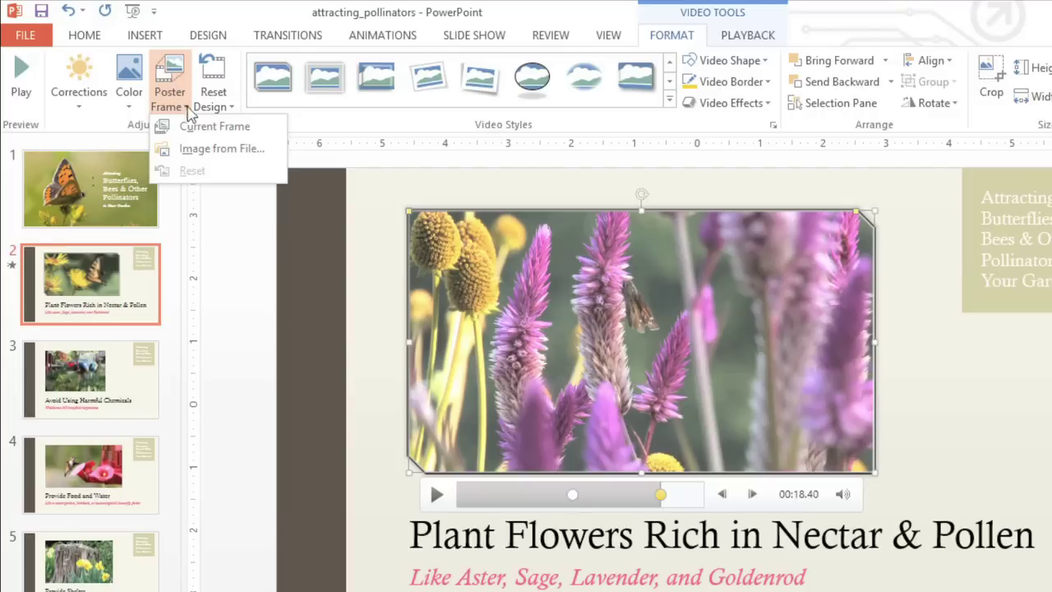
{"action": "left_click", "coordinate": [244, 214]}
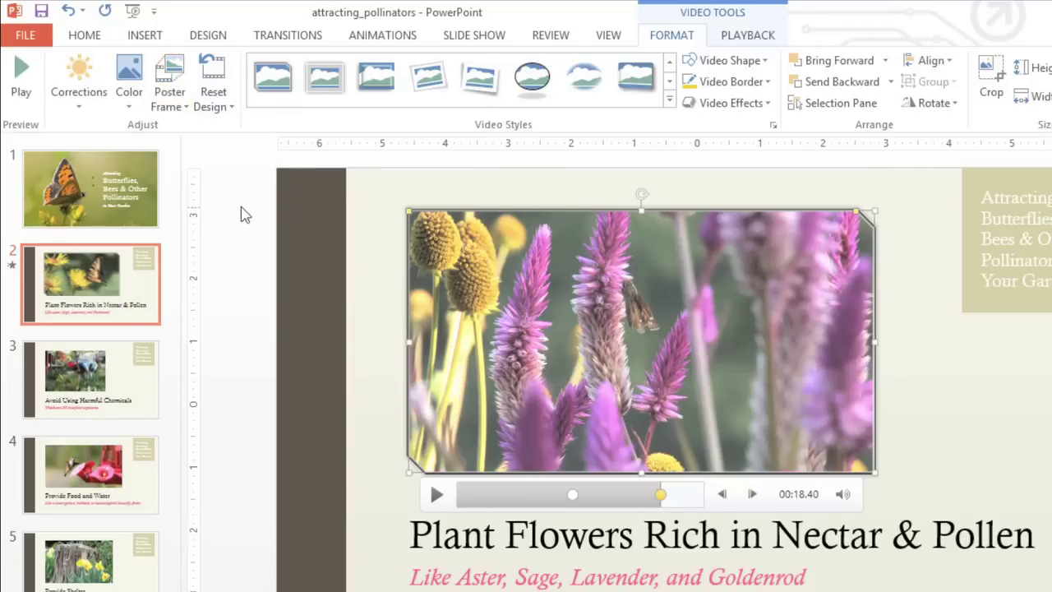